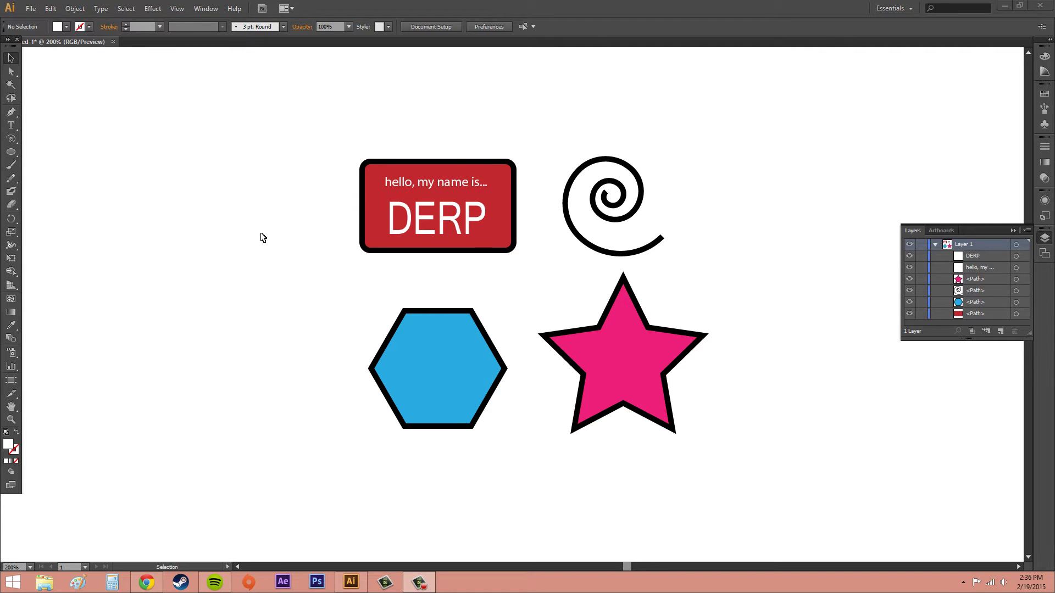
Select the badge's red rectangle, its greeting text and its DERP text one at a time, and clear the selection
{"action": "left_click", "coordinate": [409, 170]}
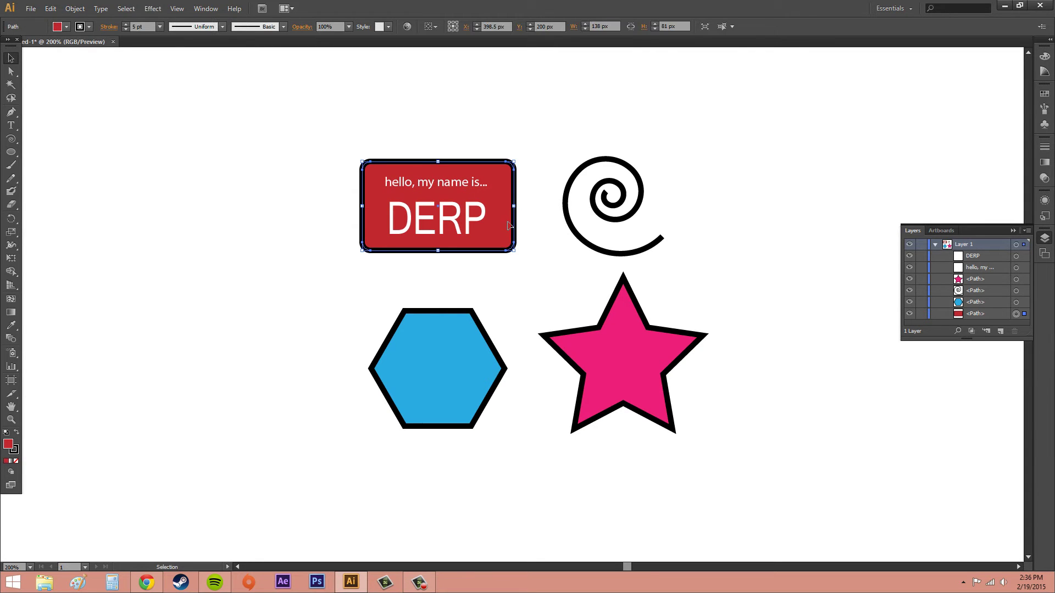
{"action": "left_click", "coordinate": [461, 190]}
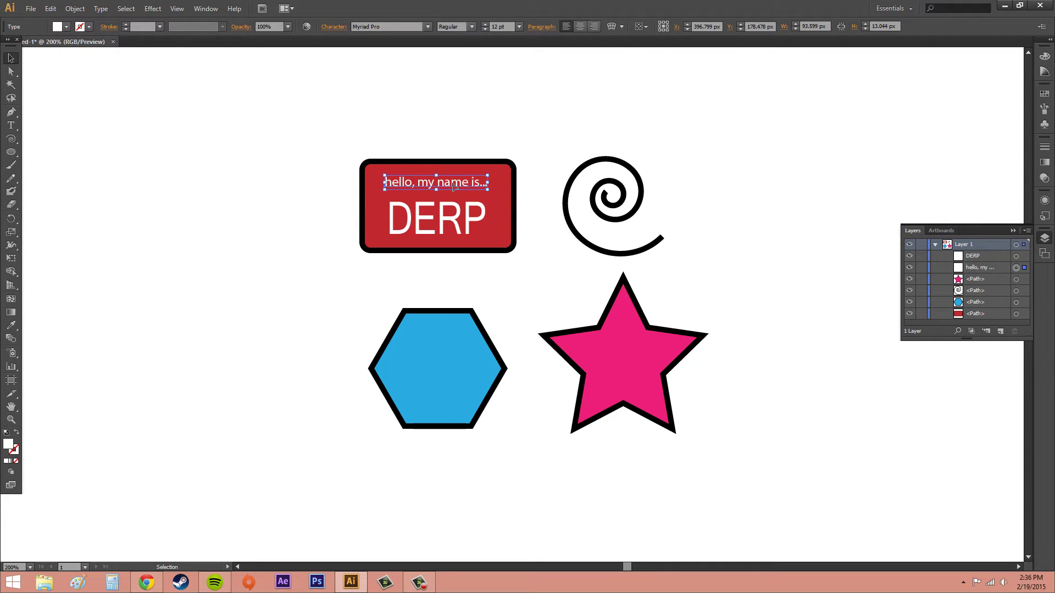
{"action": "left_click", "coordinate": [448, 220]}
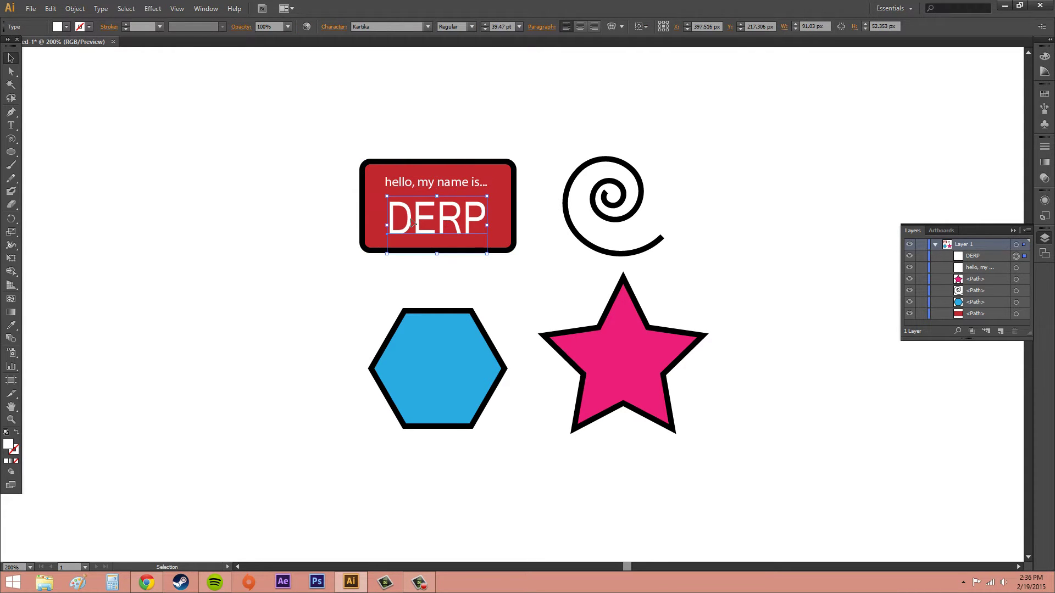
{"action": "left_click", "coordinate": [230, 206]}
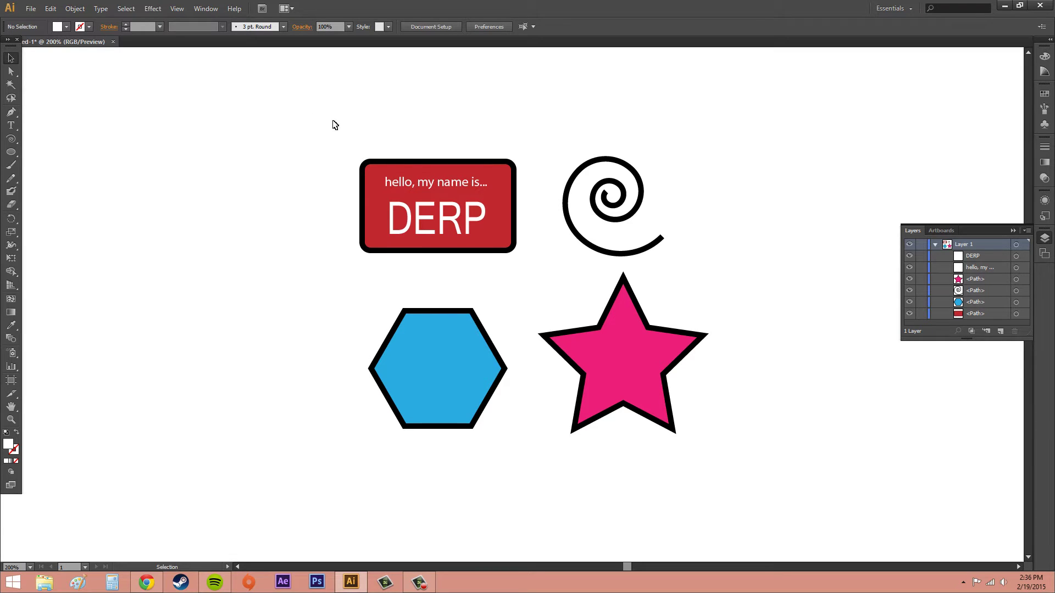
Try area selections over the whole name badge and over only its upper-left part, clearing the selection after each
{"action": "left_click_drag", "start_coordinate": [280, 127], "coordinate": [541, 285]}
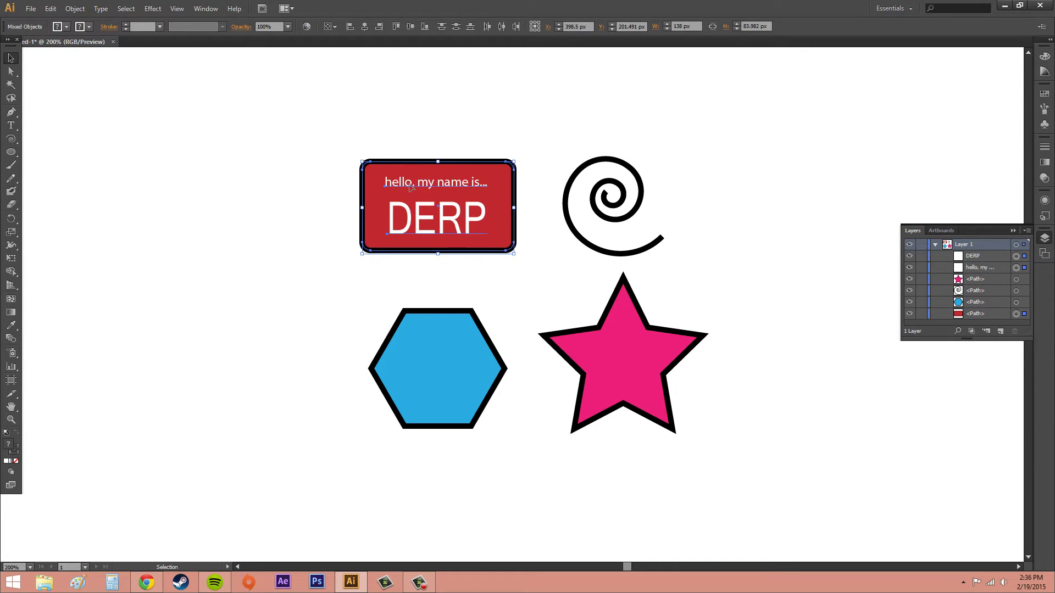
{"action": "left_click", "coordinate": [321, 152]}
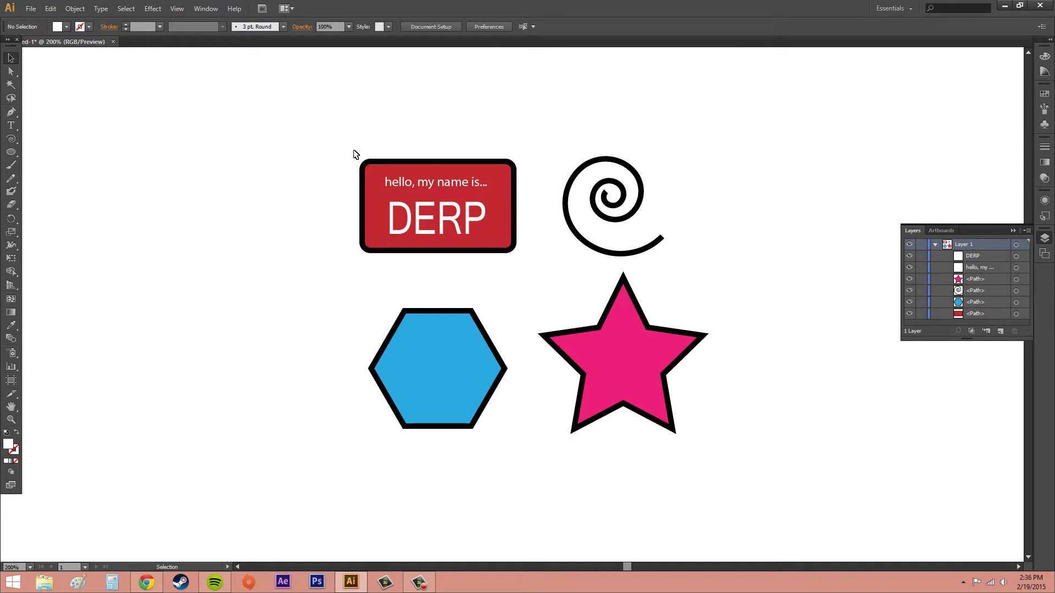
{"action": "left_click_drag", "start_coordinate": [331, 132], "coordinate": [416, 215]}
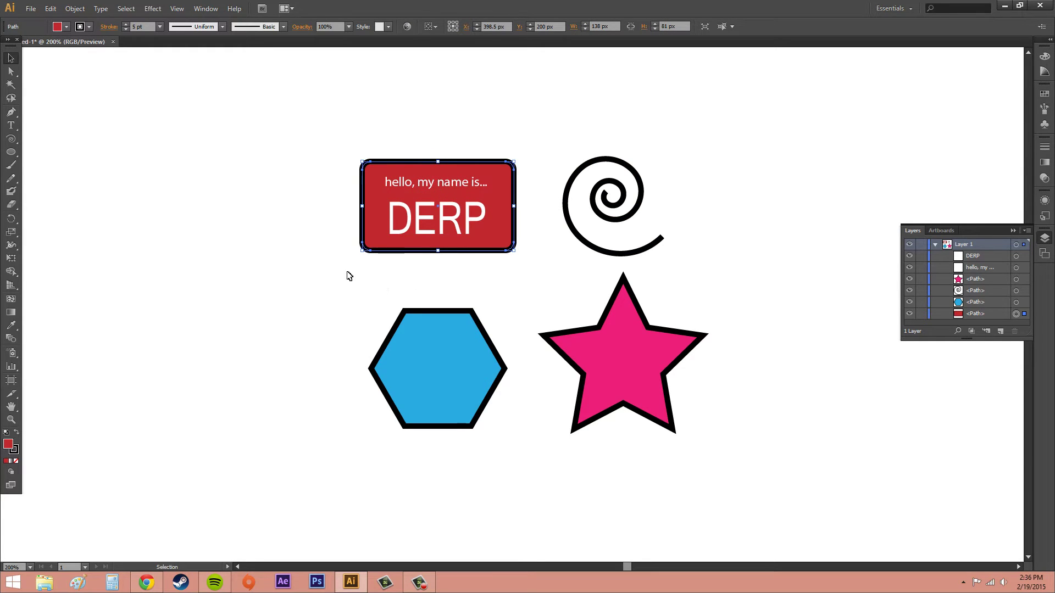
{"action": "left_click", "coordinate": [331, 146]}
Select the badge's rectangle together with both text objects and save the selection as Name Badge
{"action": "left_click_drag", "start_coordinate": [331, 146], "coordinate": [543, 296]}
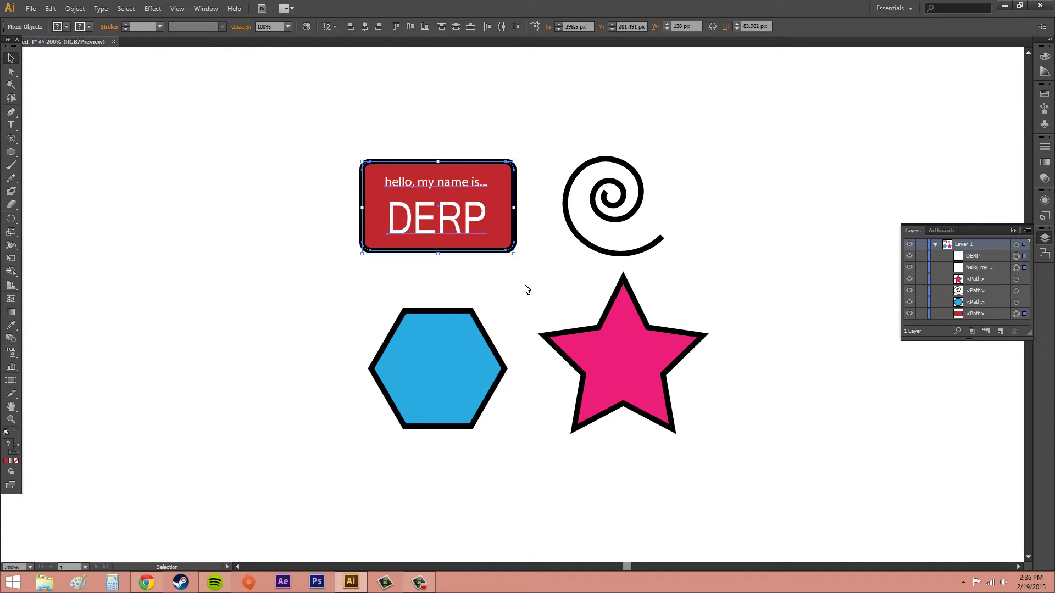
{"action": "left_click", "coordinate": [126, 12]}
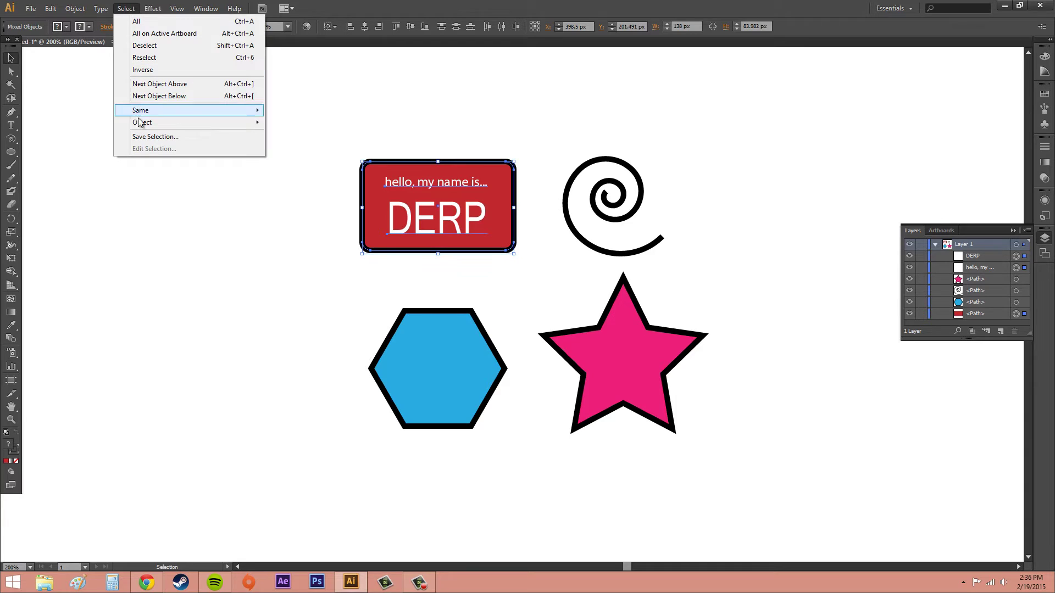
{"action": "left_click", "coordinate": [147, 140]}
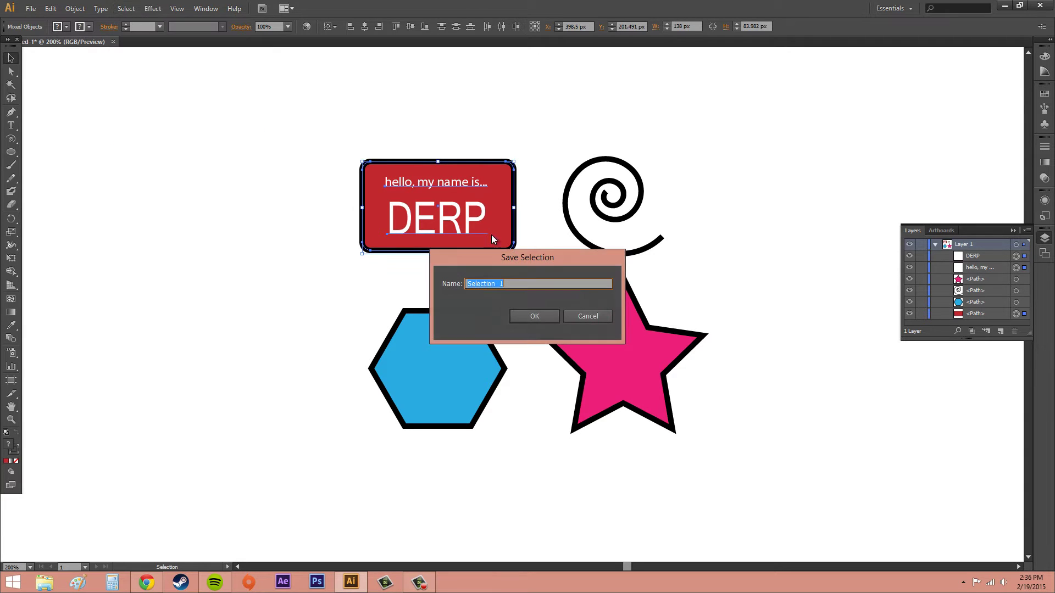
{"action": "key", "text": "BackSpace"}
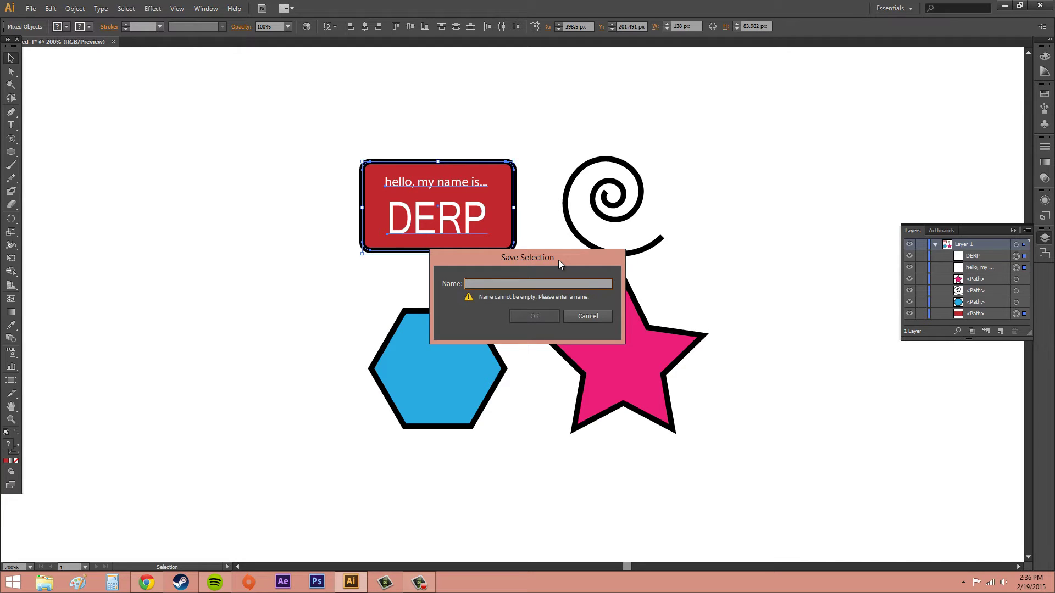
{"action": "type", "text": "nAM"}
{"action": "key", "text": "BackSpace"}
{"action": "key", "text": "BackSpace"}
{"action": "key", "text": "BackSpace"}
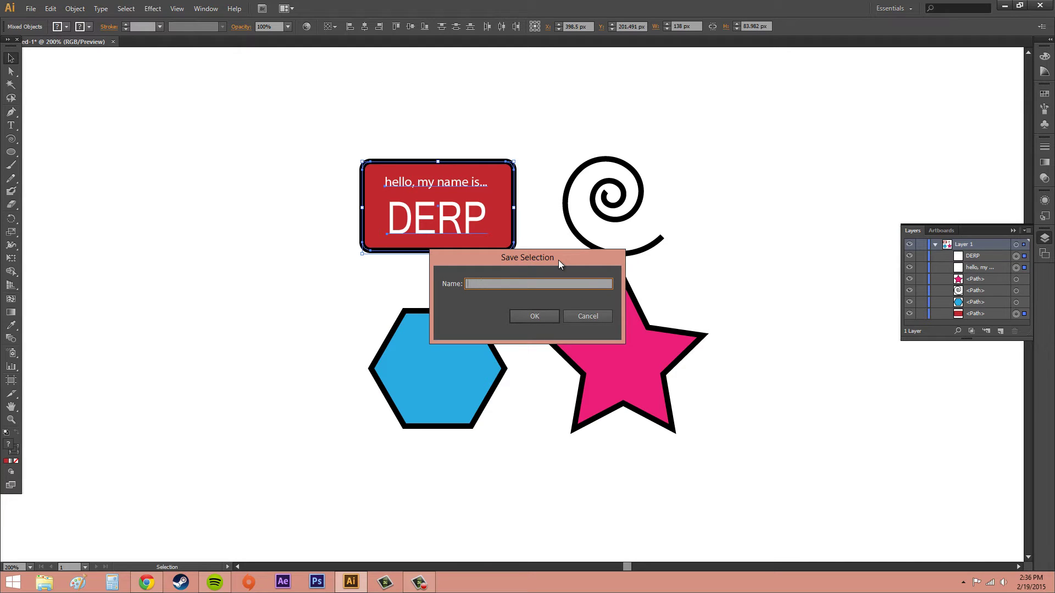
{"action": "type", "text": "Name Badge"}
{"action": "left_click", "coordinate": [516, 317]}
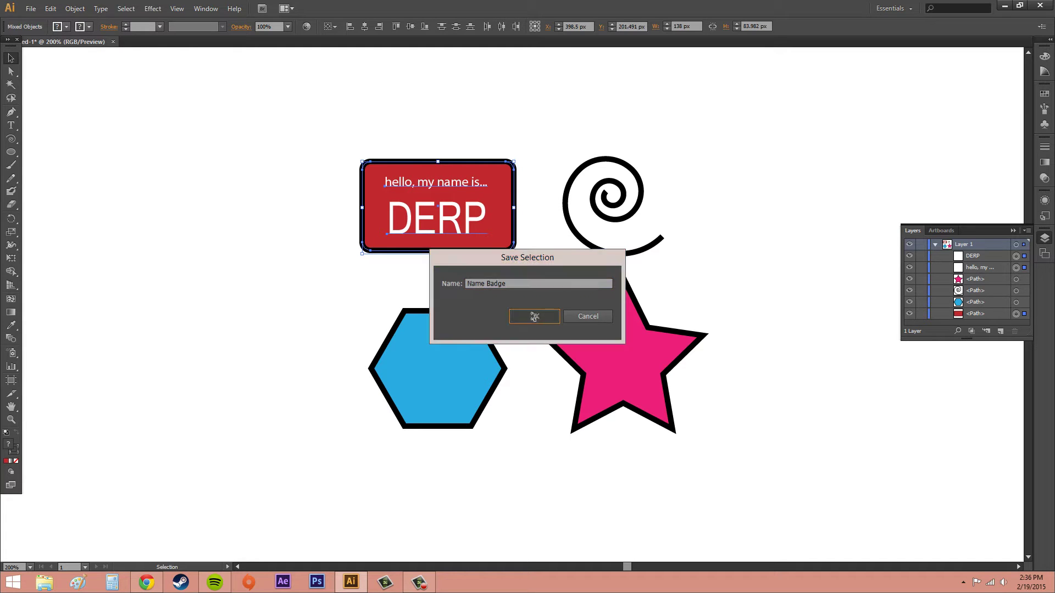
Clear the selection and recall the saved Name Badge selection twice, deselecting everything after each recall
{"action": "left_click", "coordinate": [246, 135]}
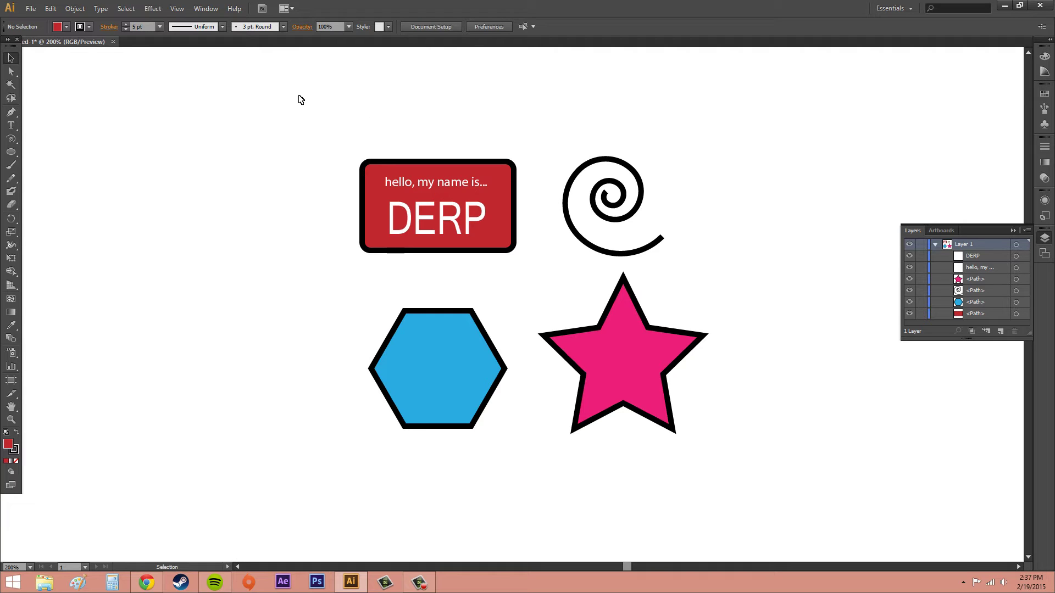
{"action": "left_click", "coordinate": [126, 9]}
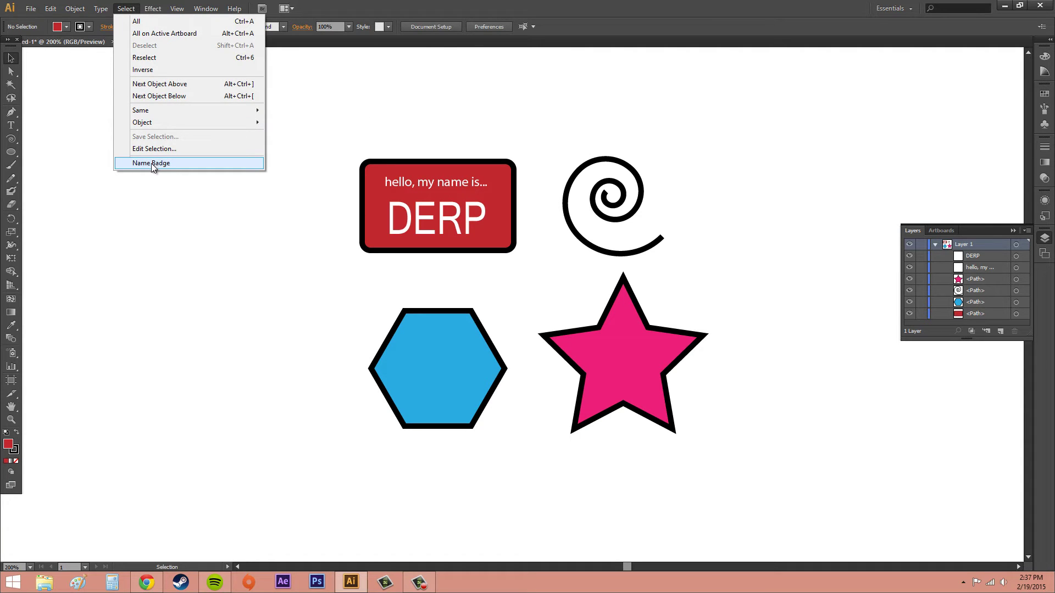
{"action": "left_click", "coordinate": [151, 163]}
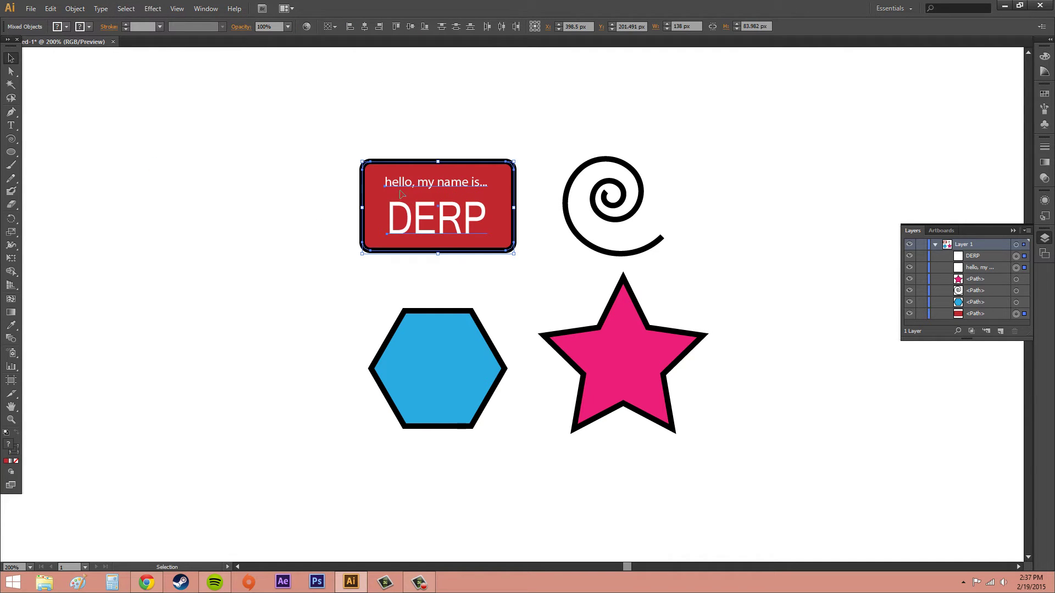
{"action": "left_click", "coordinate": [329, 134]}
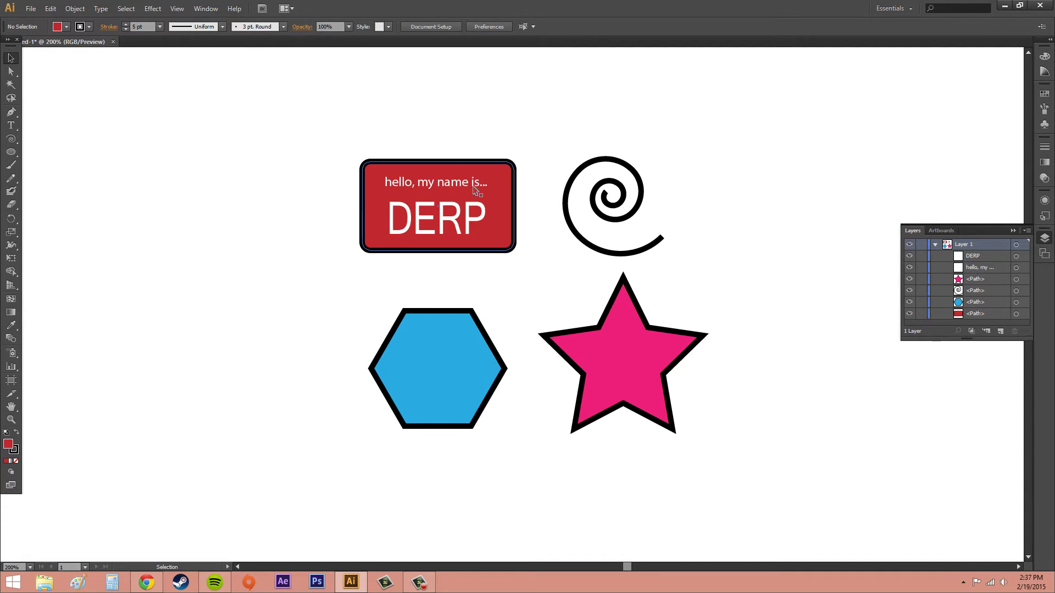
{"action": "left_click", "coordinate": [126, 9]}
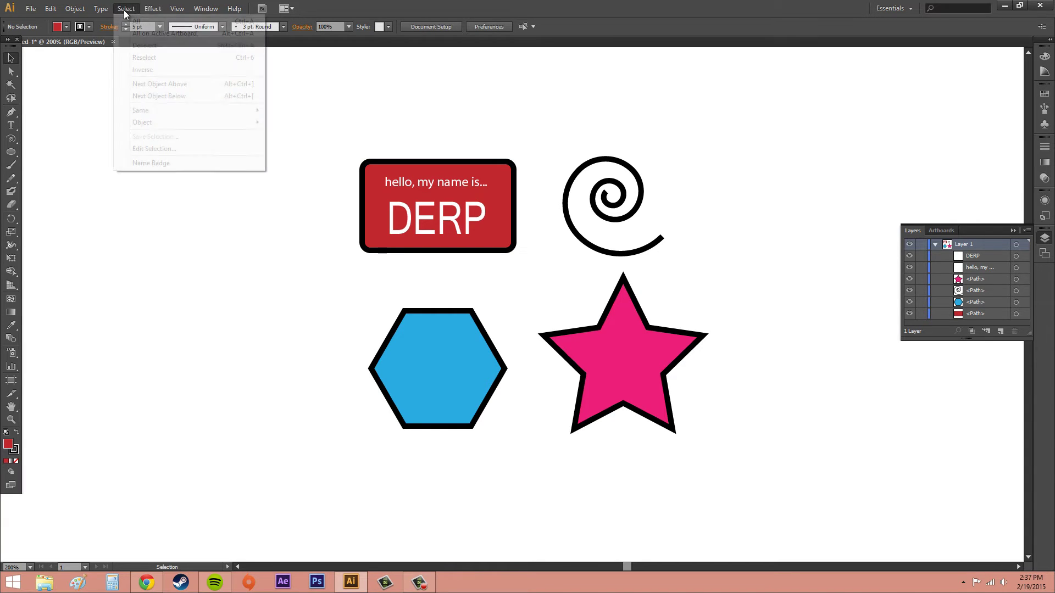
{"action": "left_click", "coordinate": [159, 164]}
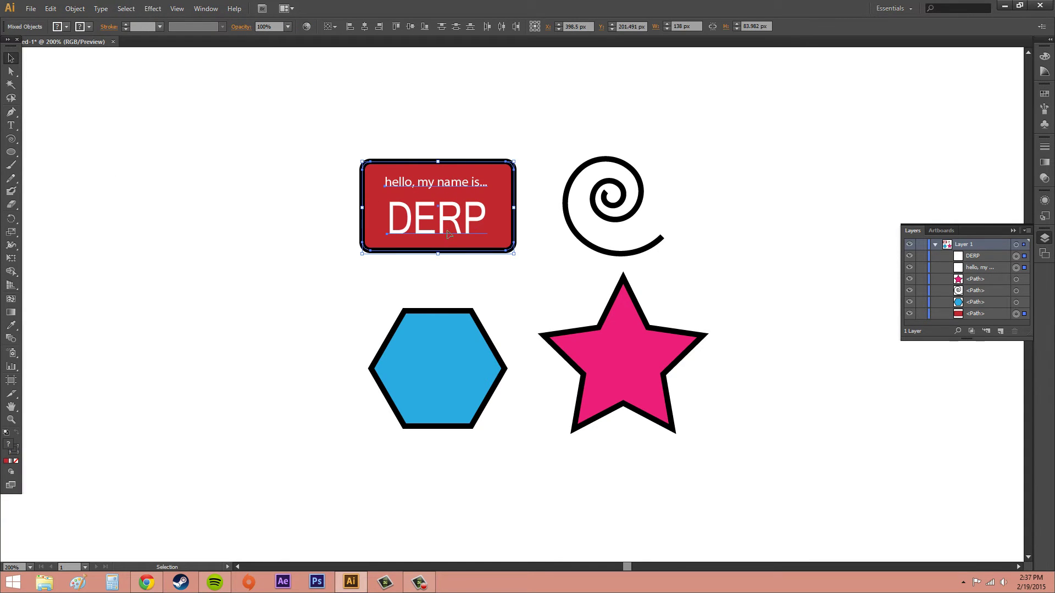
{"action": "left_click", "coordinate": [346, 222]}
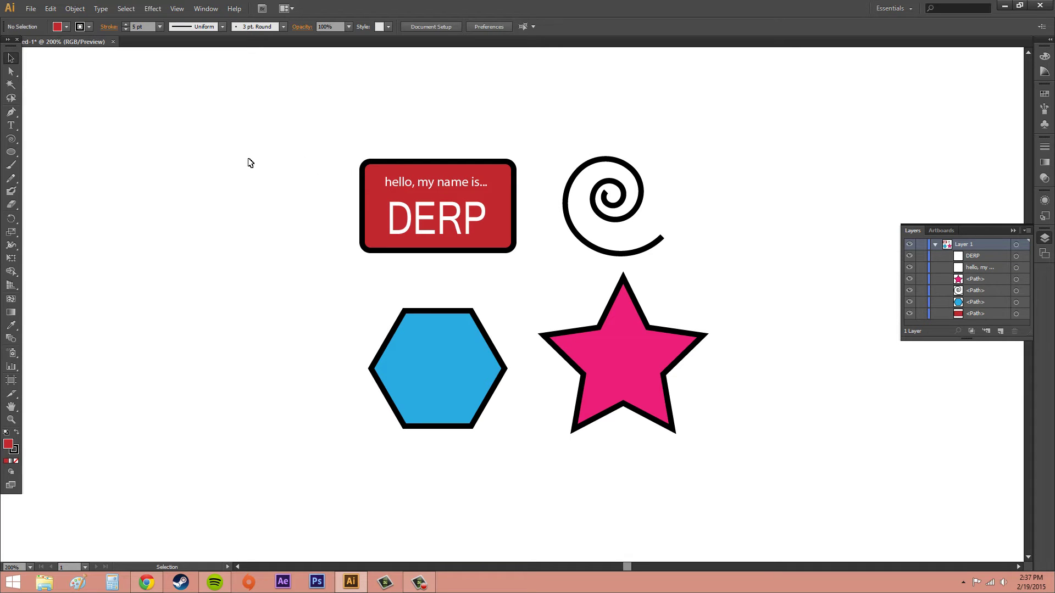
Rename the saved Name Badge selection as derp, moving the dialog off the artwork
{"action": "left_click", "coordinate": [130, 8]}
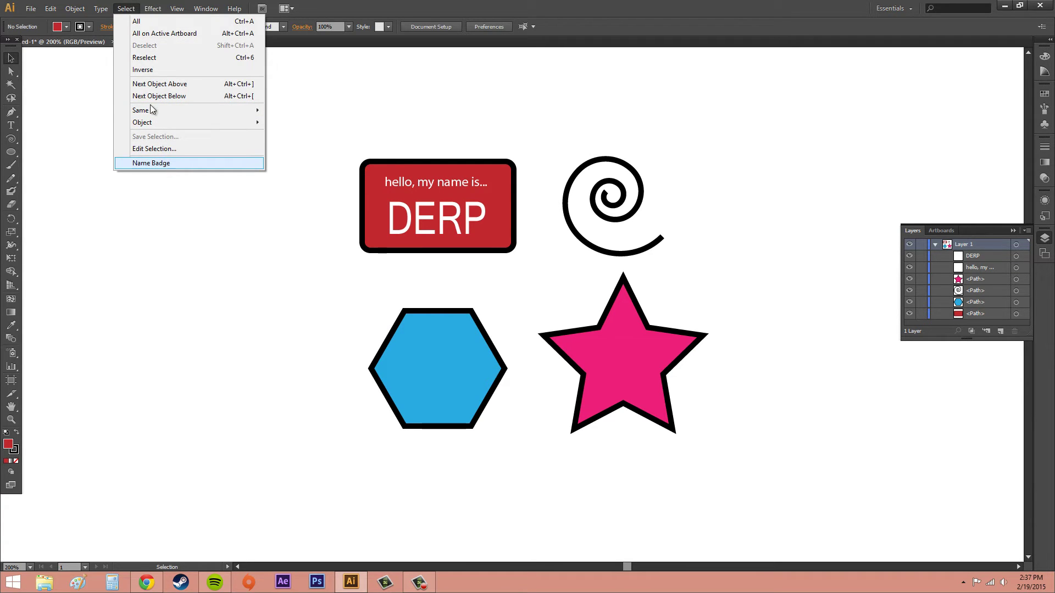
{"action": "left_click", "coordinate": [146, 152]}
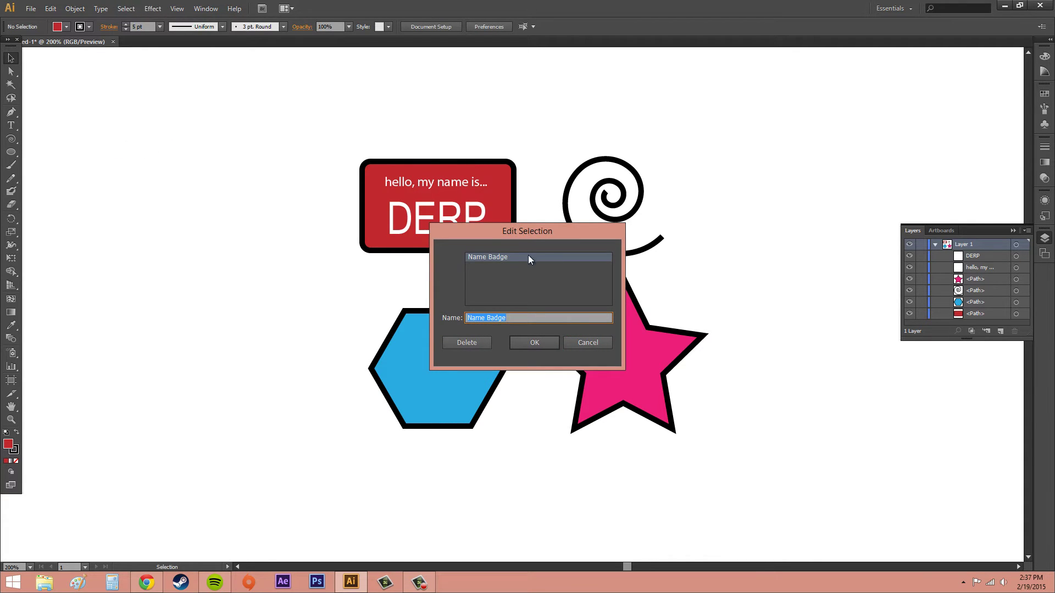
{"action": "left_click", "coordinate": [498, 258]}
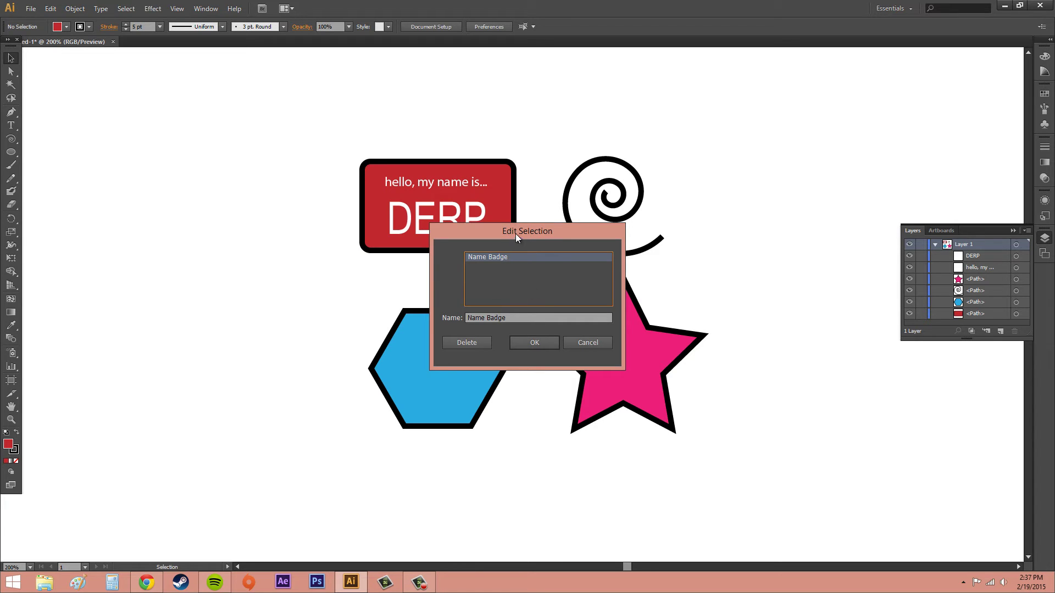
{"action": "left_click_drag", "start_coordinate": [516, 233], "coordinate": [217, 223]}
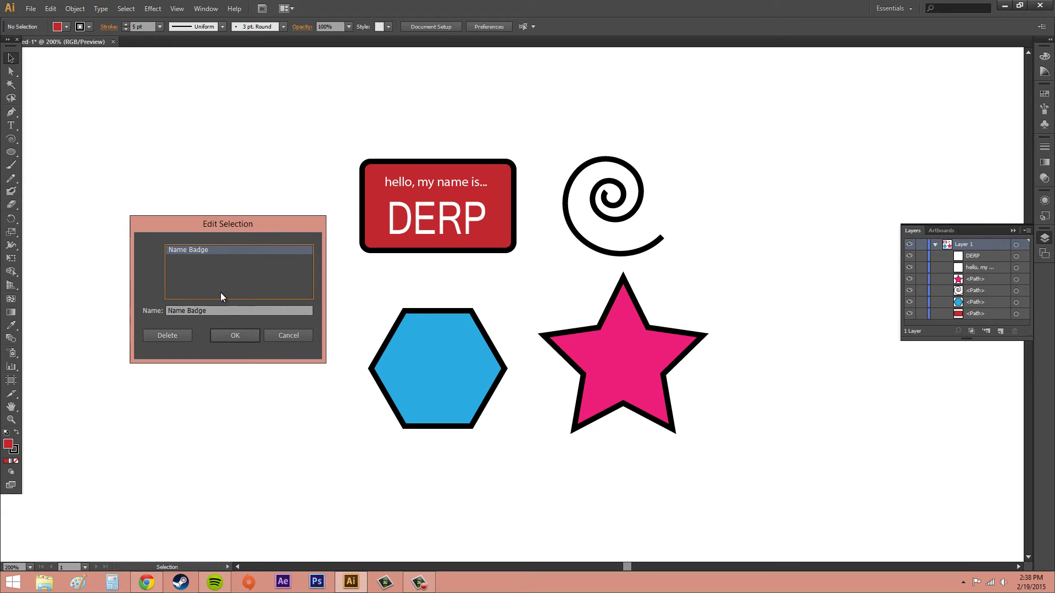
{"action": "left_click", "coordinate": [217, 310]}
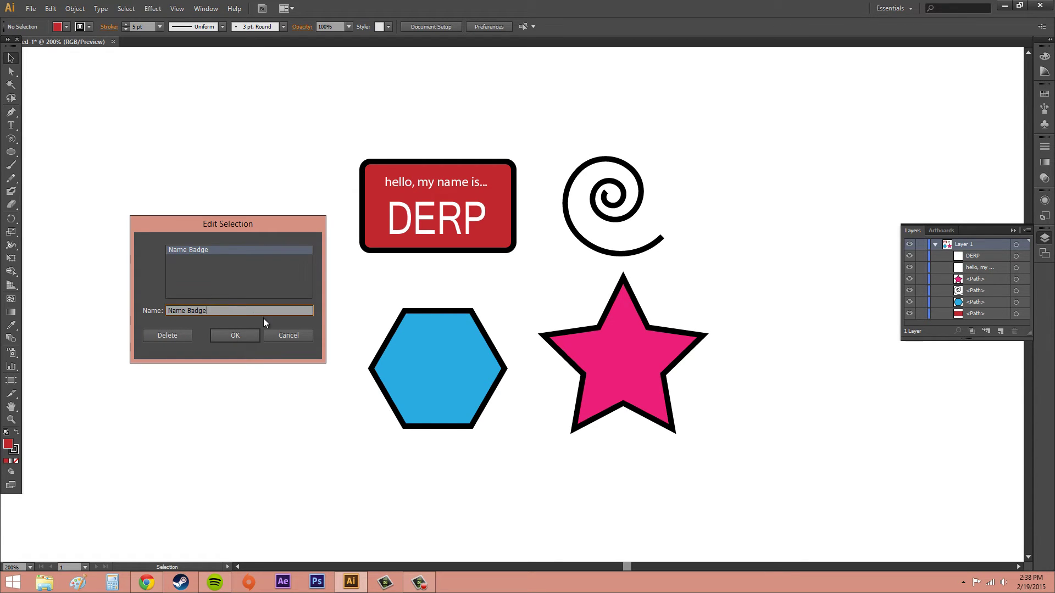
{"action": "left_click_drag", "start_coordinate": [243, 312], "coordinate": [146, 294]}
{"action": "type", "text": "derp"}
{"action": "left_click", "coordinate": [234, 336]}
Delete the saved selection derp and check the list of saved selections
{"action": "left_click", "coordinate": [126, 9]}
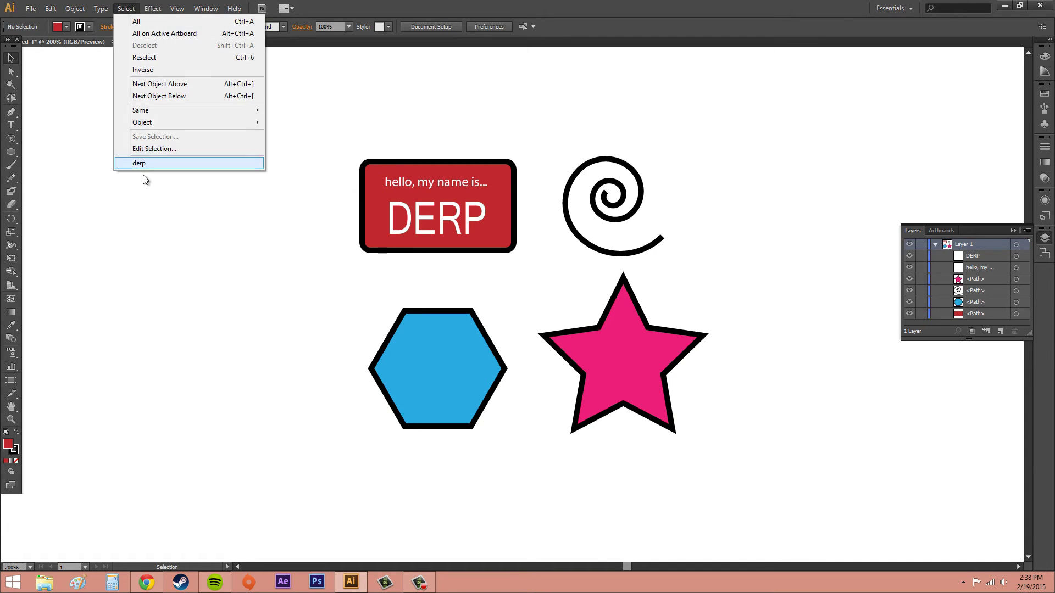
{"action": "left_click", "coordinate": [150, 150]}
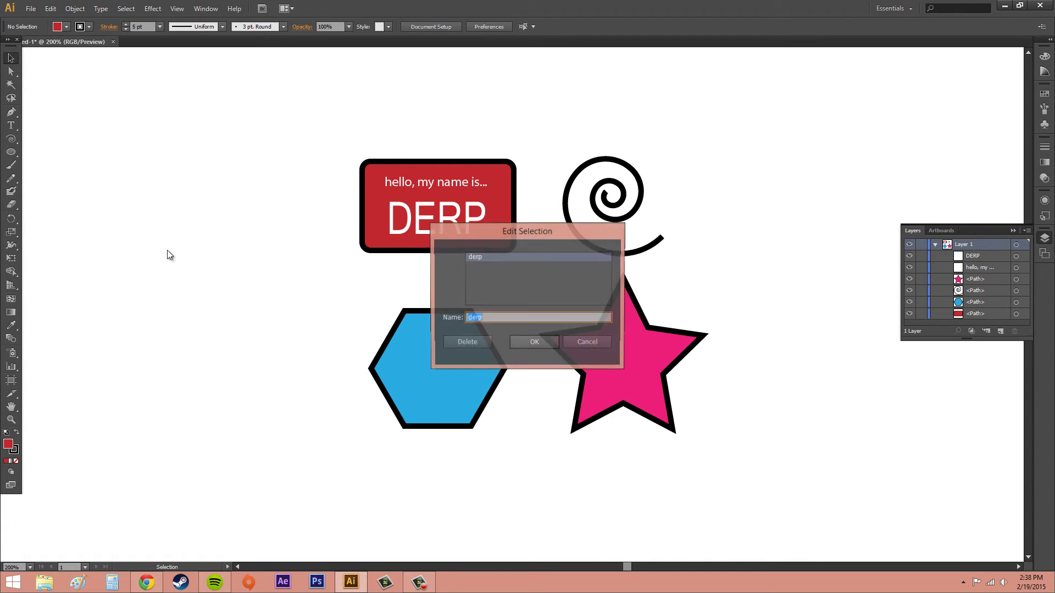
{"action": "left_click", "coordinate": [470, 341]}
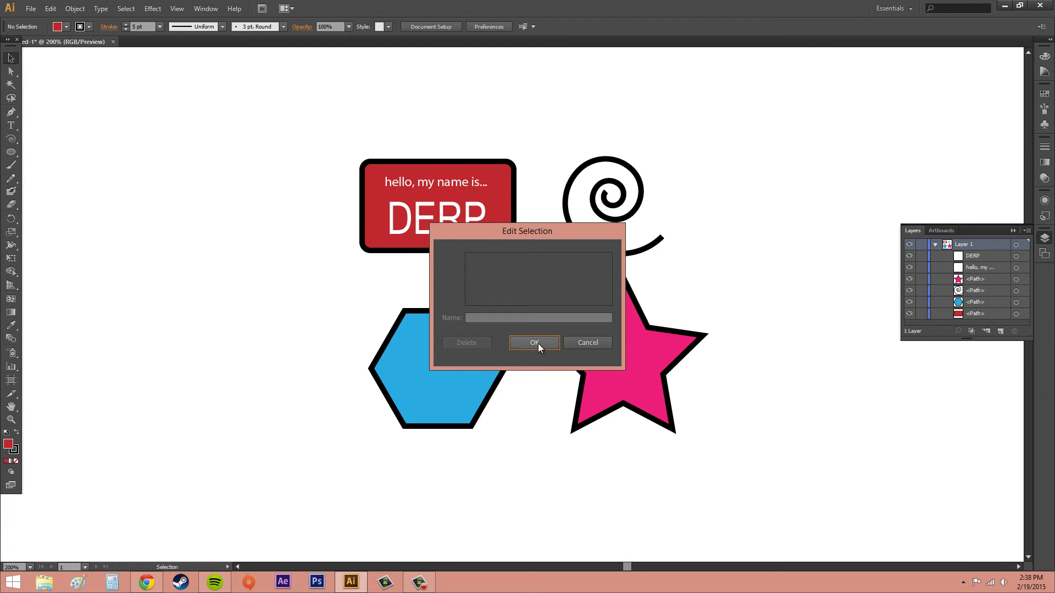
{"action": "left_click", "coordinate": [535, 342]}
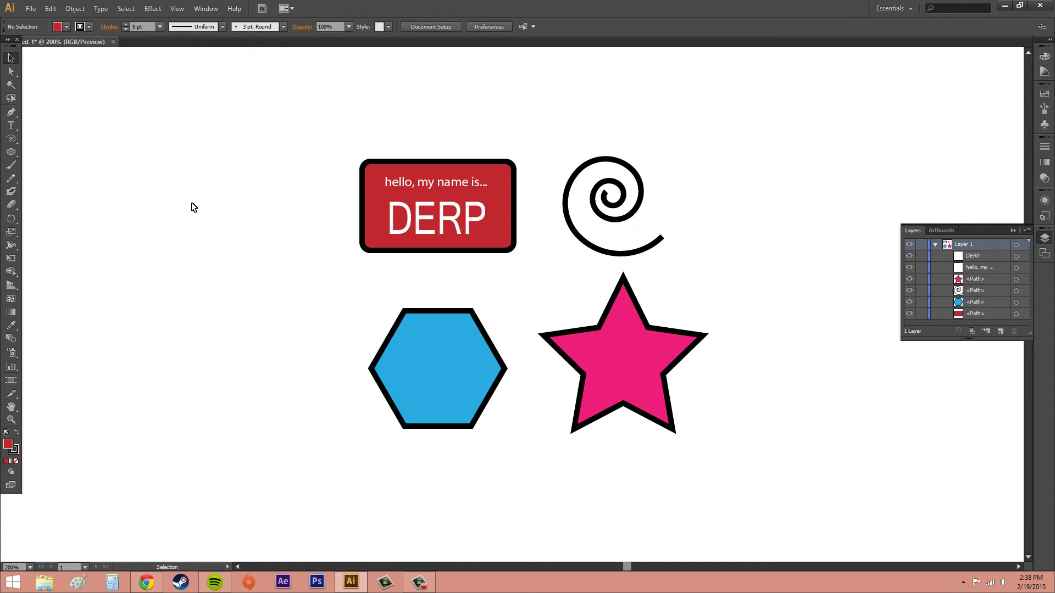
{"action": "left_click", "coordinate": [126, 9]}
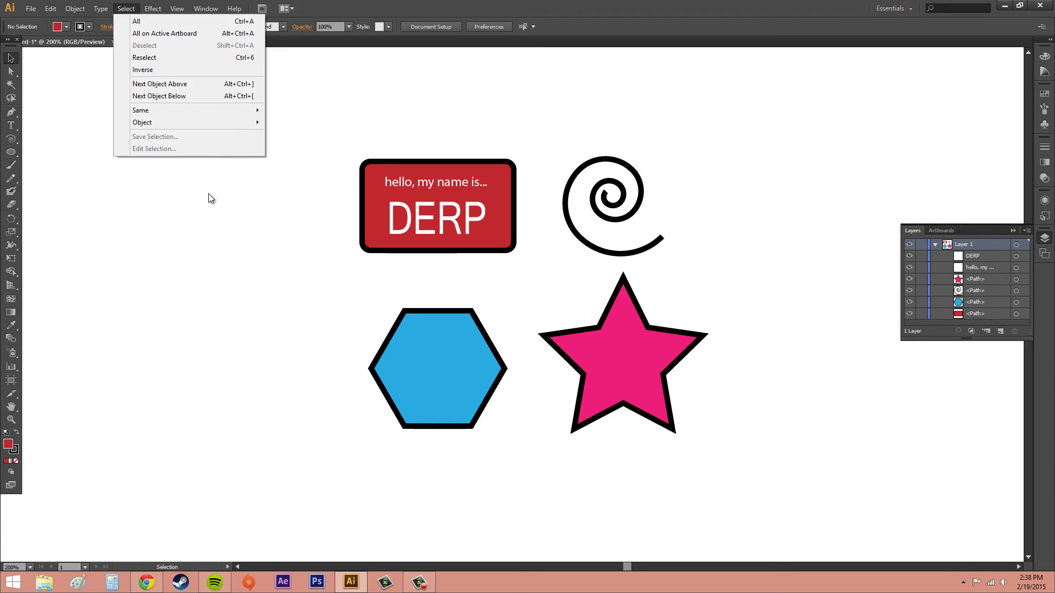
{"action": "left_click", "coordinate": [210, 199]}
Remove derp from the saved selections once more and check which selection commands remain available
{"action": "left_click", "coordinate": [126, 9]}
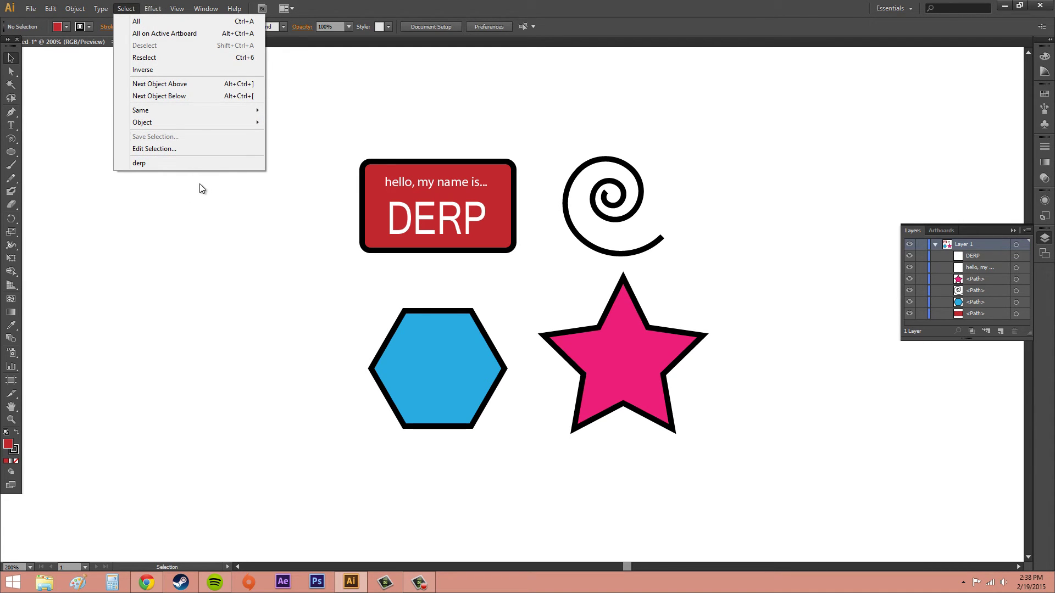
{"action": "left_click", "coordinate": [176, 149]}
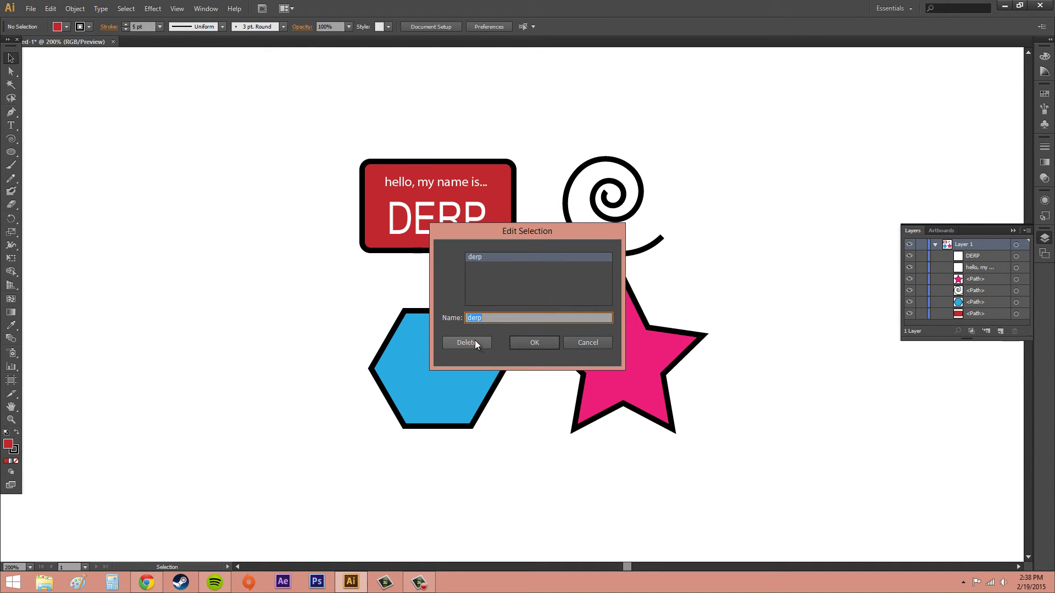
{"action": "left_click", "coordinate": [474, 342]}
{"action": "left_click", "coordinate": [534, 342]}
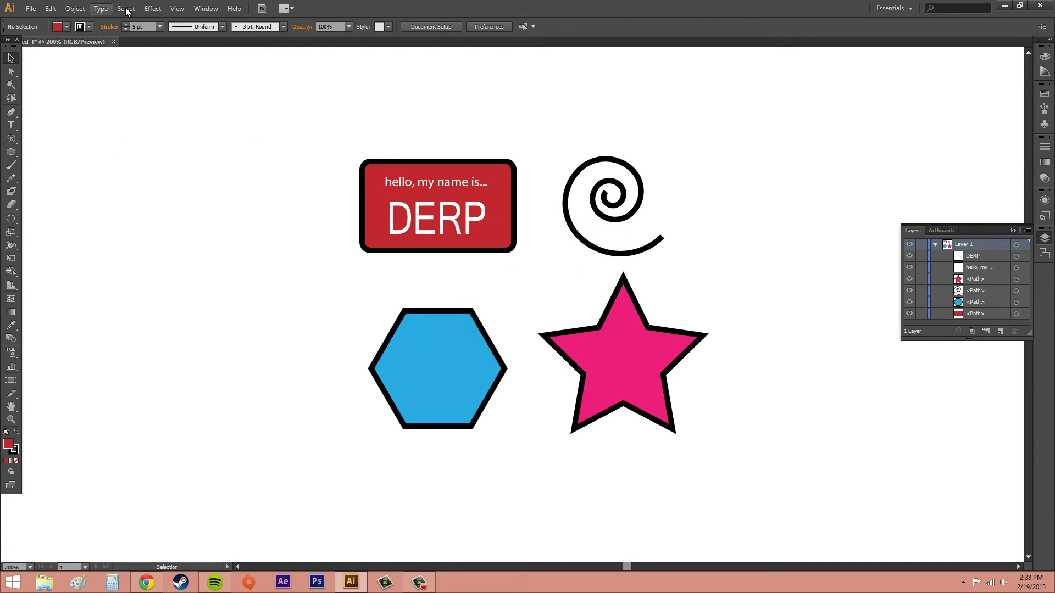
{"action": "left_click", "coordinate": [126, 8]}
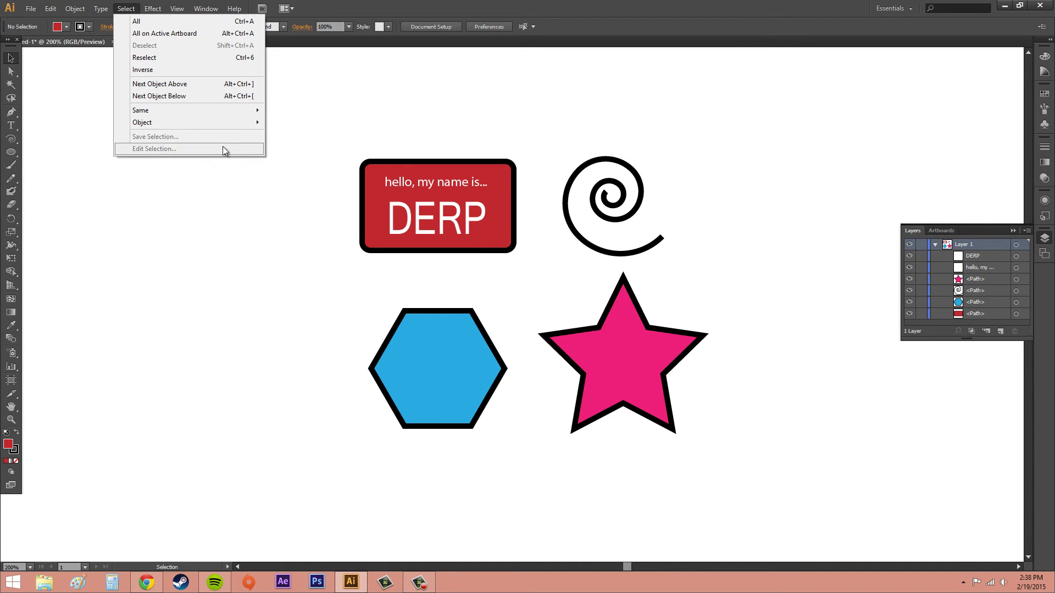
{"action": "left_click", "coordinate": [427, 141]}
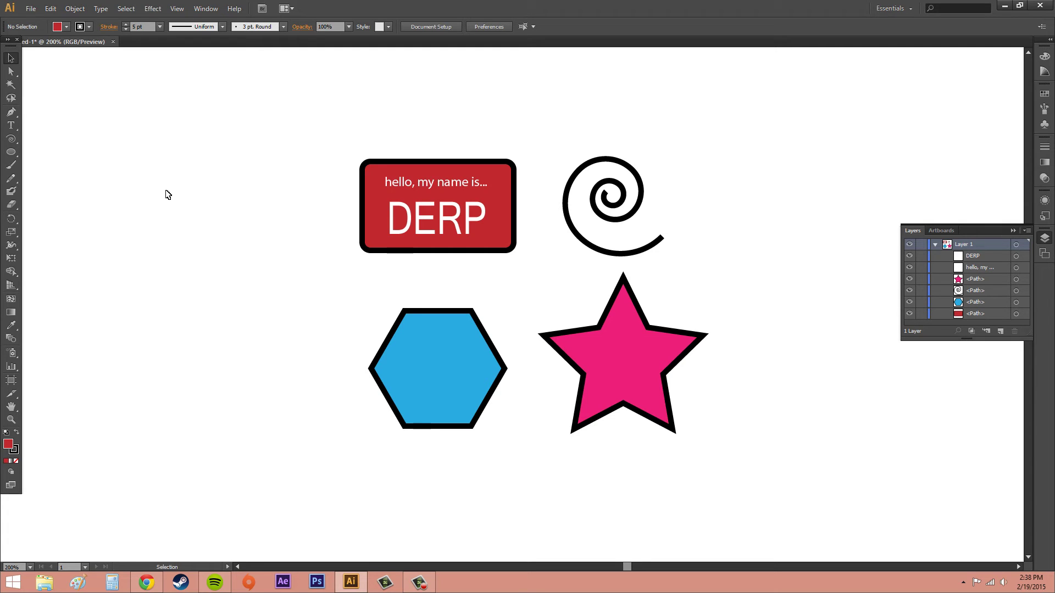
Group the name badge's red rounded rectangle with its two text objects, hello, my name is... and DERP
{"action": "key", "text": "alt+Tab"}
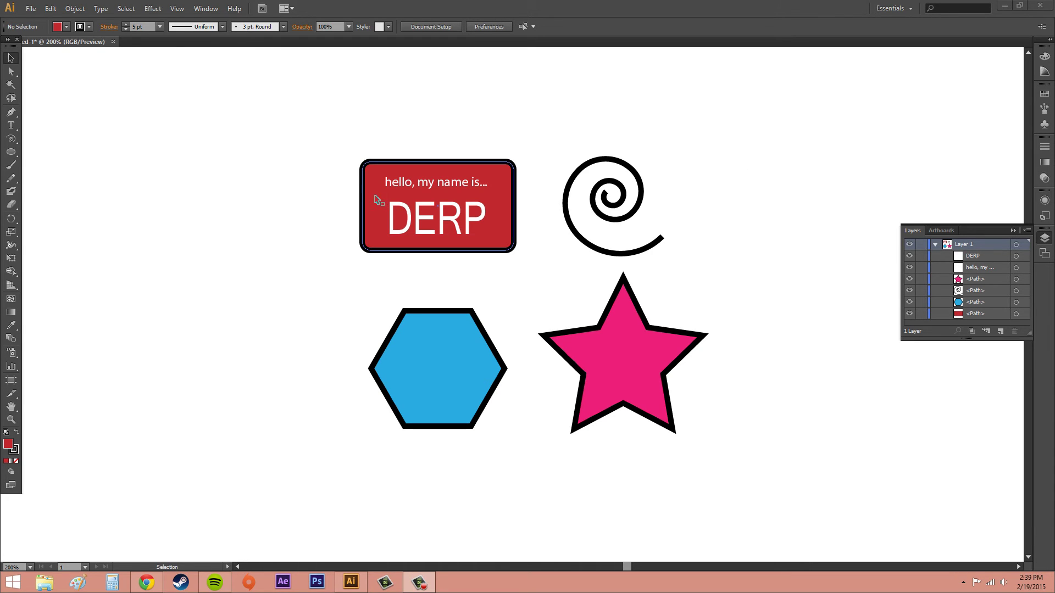
{"action": "left_click", "coordinate": [308, 175]}
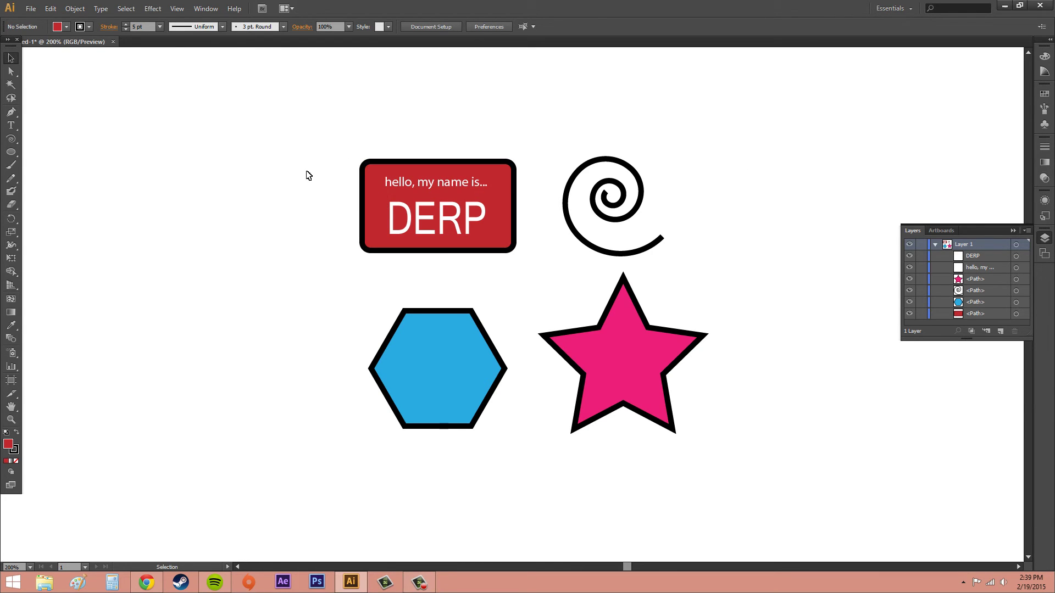
{"action": "left_click_drag", "start_coordinate": [296, 109], "coordinate": [549, 280]}
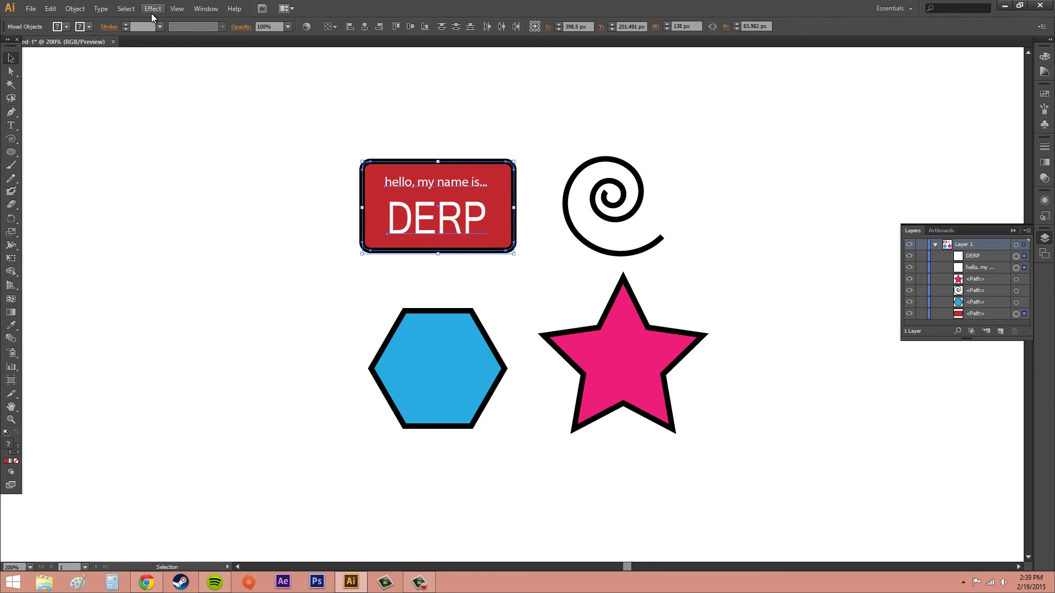
{"action": "left_click", "coordinate": [73, 9]}
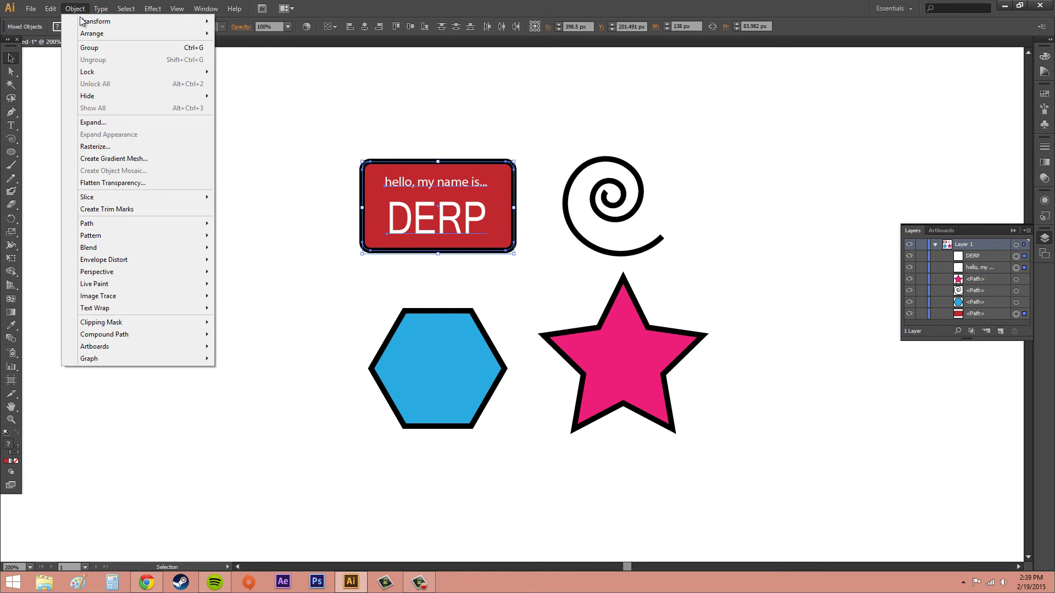
{"action": "left_click", "coordinate": [98, 48]}
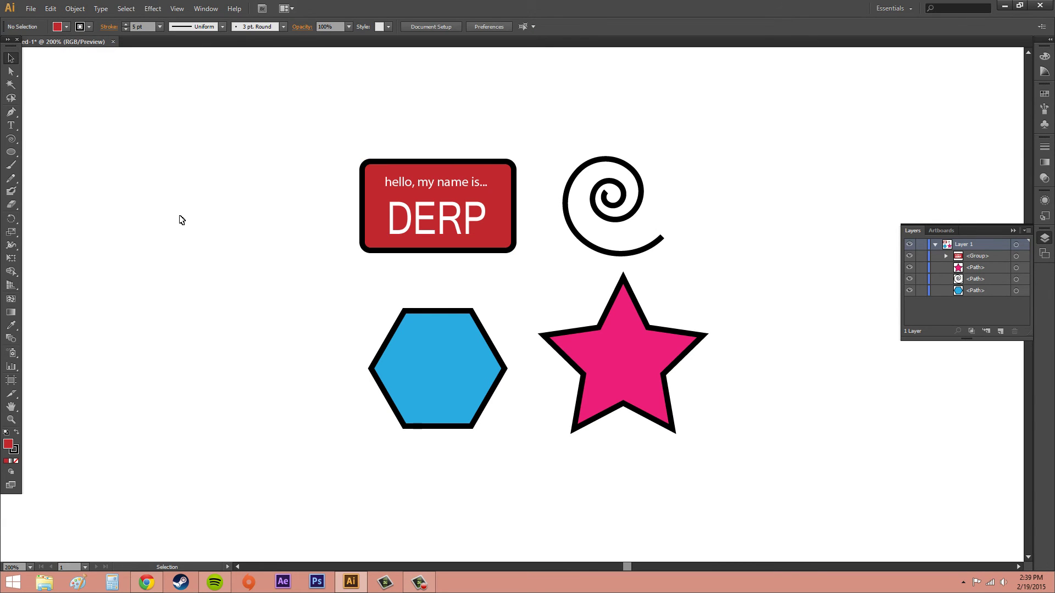
Test selecting the grouped name badge by its border and its text, check the available selection commands, and deselect after each try
{"action": "left_click", "coordinate": [366, 231]}
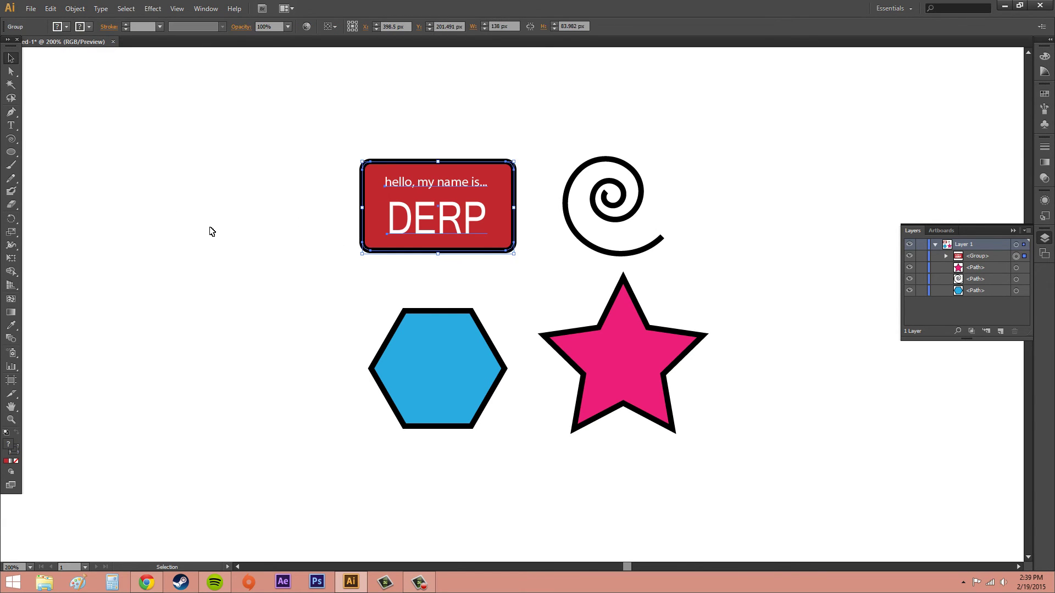
{"action": "left_click", "coordinate": [297, 236]}
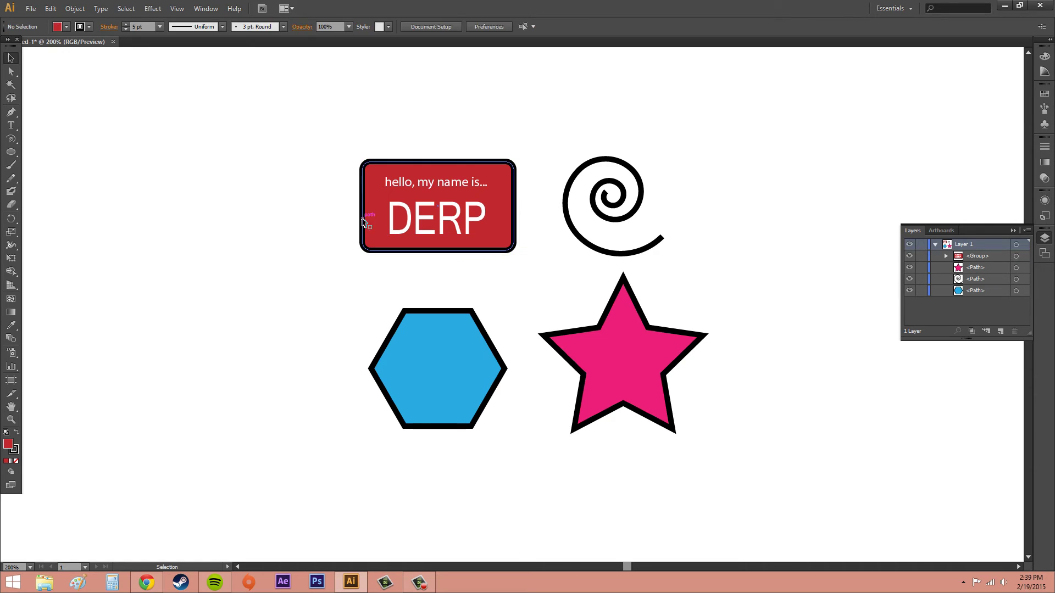
{"action": "left_click", "coordinate": [419, 226]}
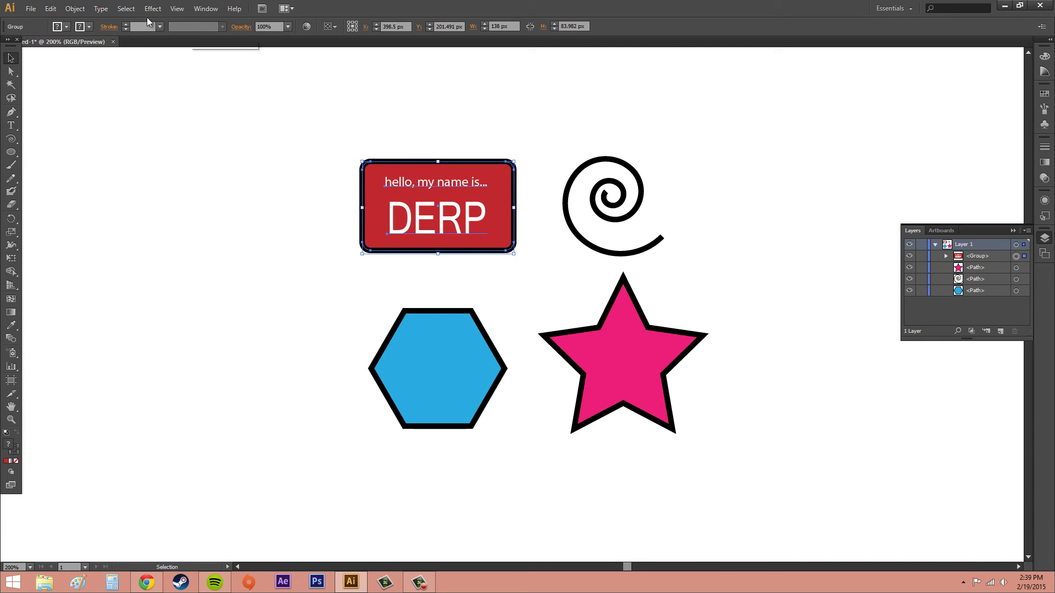
{"action": "left_click", "coordinate": [127, 9]}
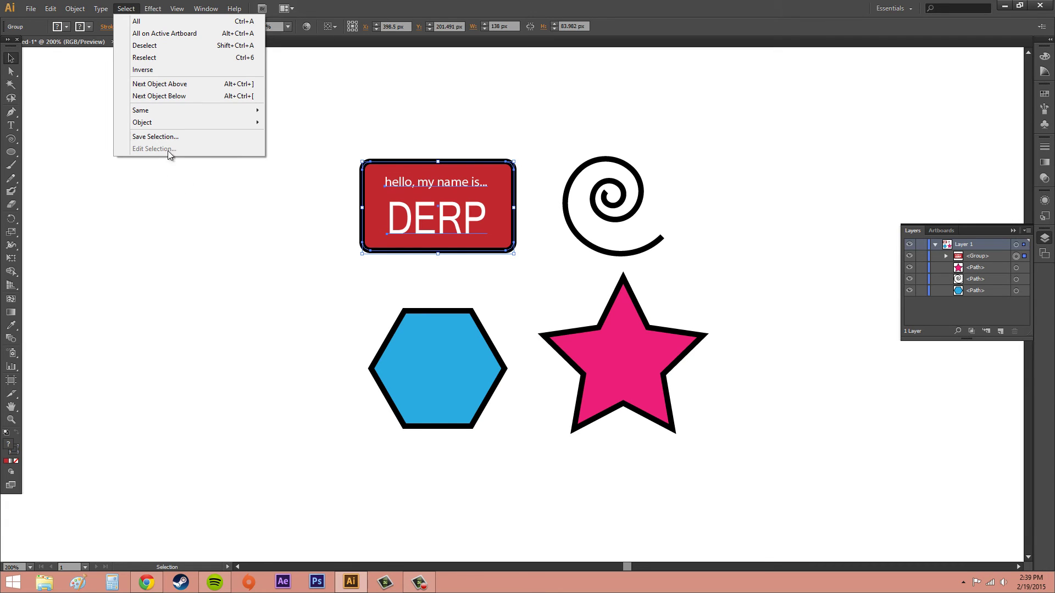
{"action": "left_click", "coordinate": [268, 205]}
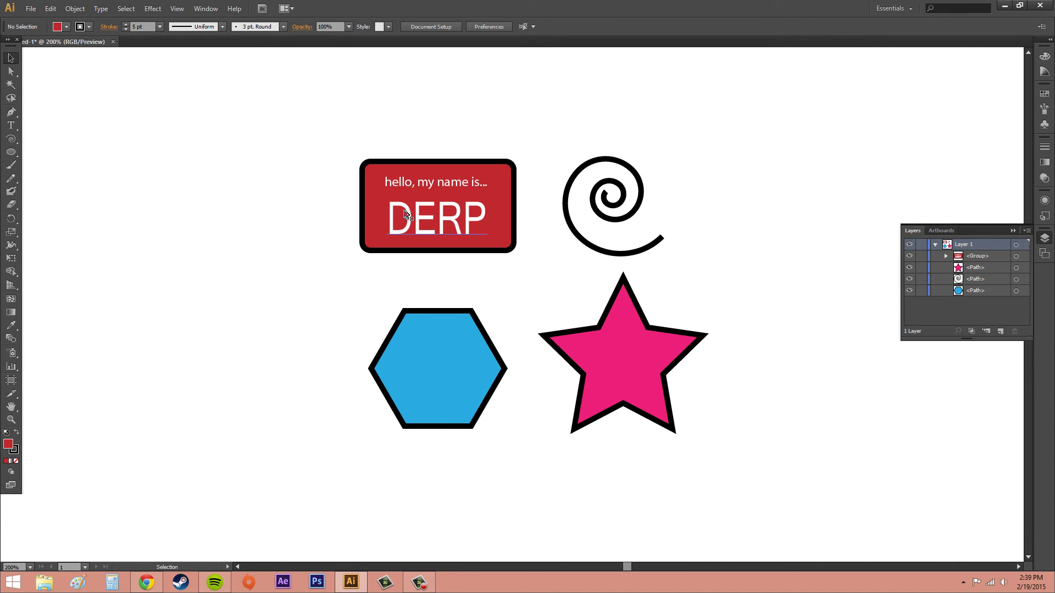
{"action": "left_click", "coordinate": [404, 185]}
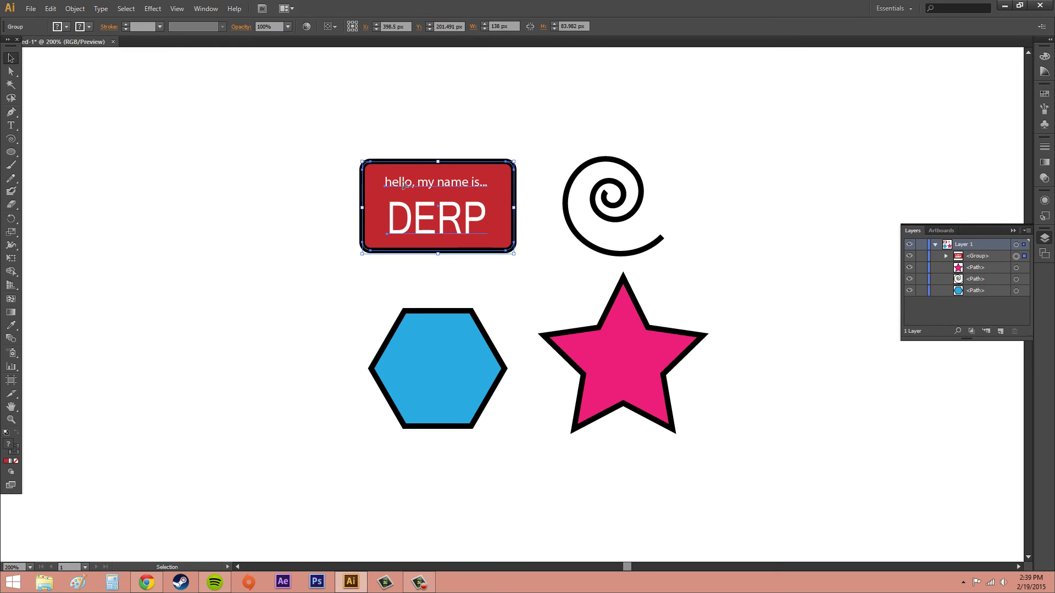
{"action": "left_click", "coordinate": [269, 186]}
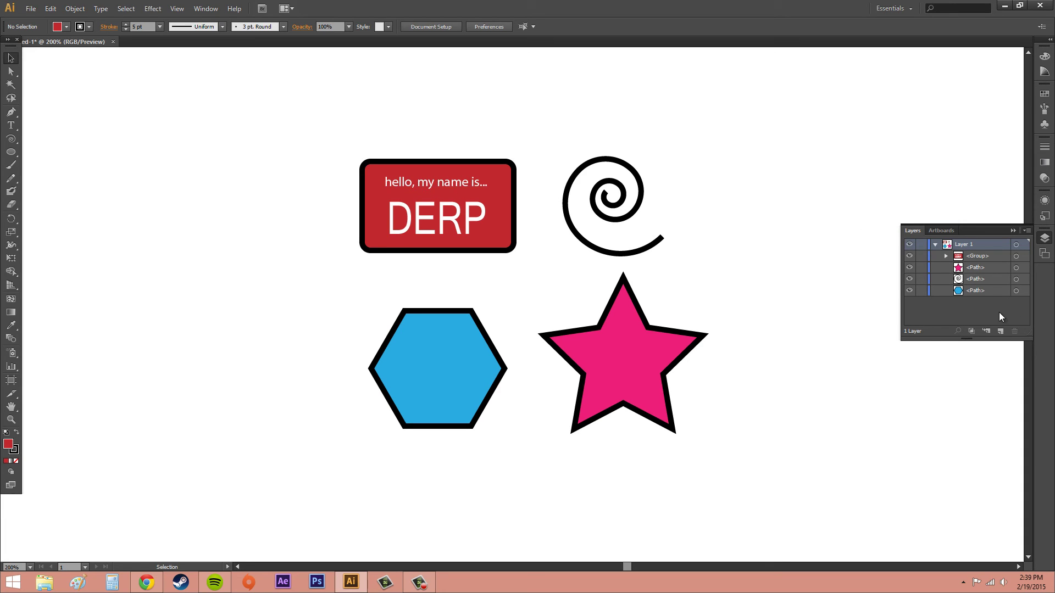
Inspect the badge group's contents within Layer 1, select the whole group through its layer entry and deselect it
{"action": "left_click", "coordinate": [945, 256]}
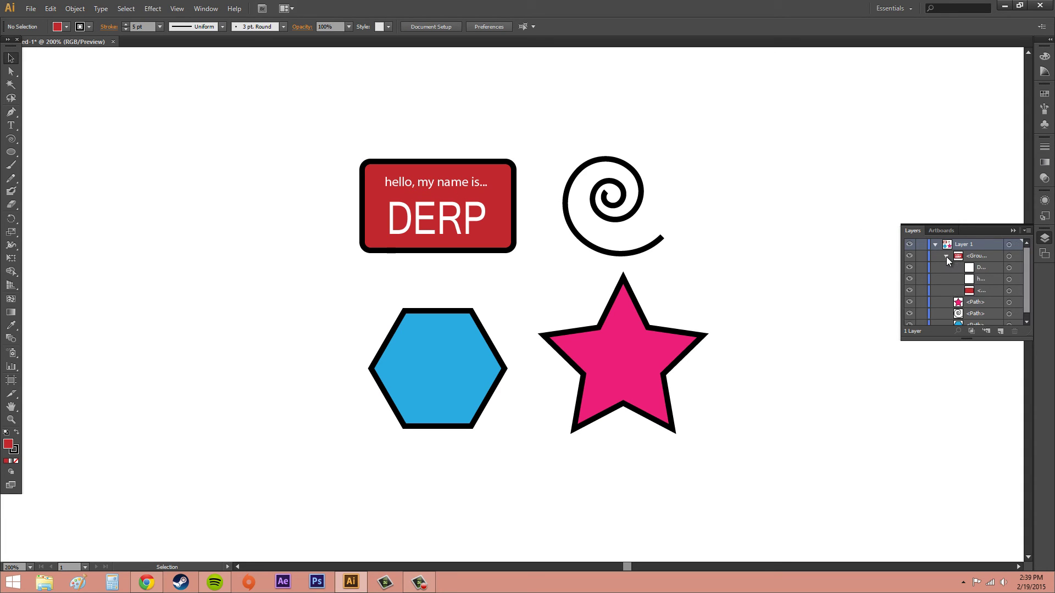
{"action": "left_click", "coordinate": [946, 256]}
{"action": "left_click", "coordinate": [980, 254]}
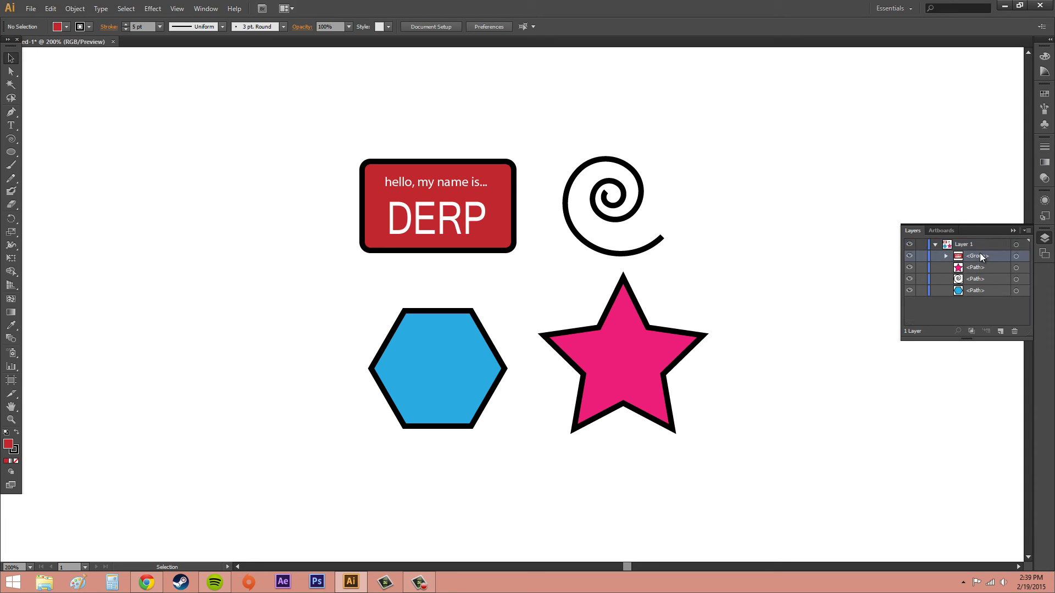
{"action": "left_click", "coordinate": [1015, 256]}
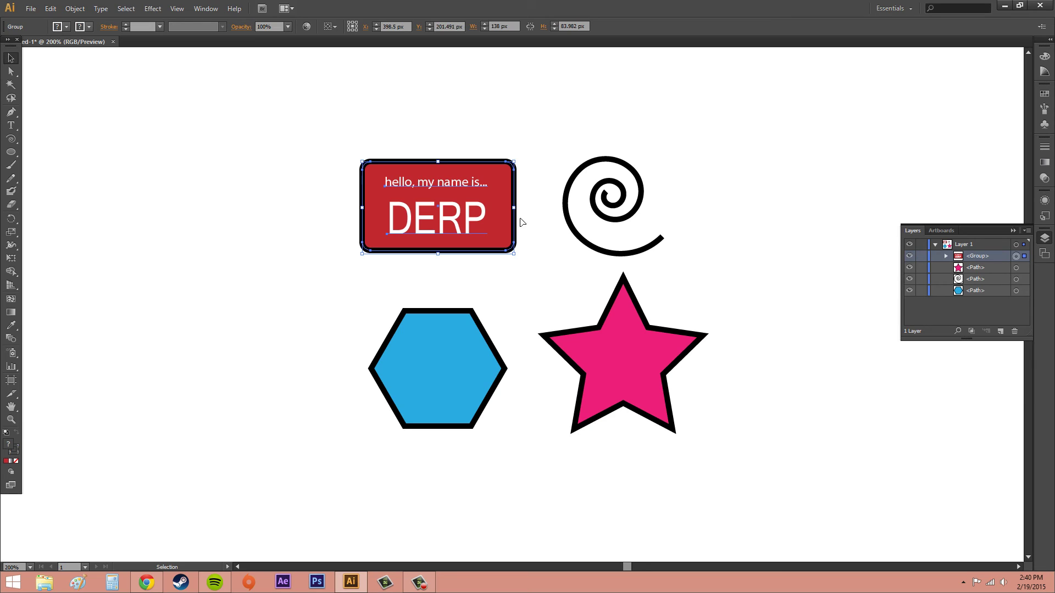
{"action": "left_click", "coordinate": [491, 125]}
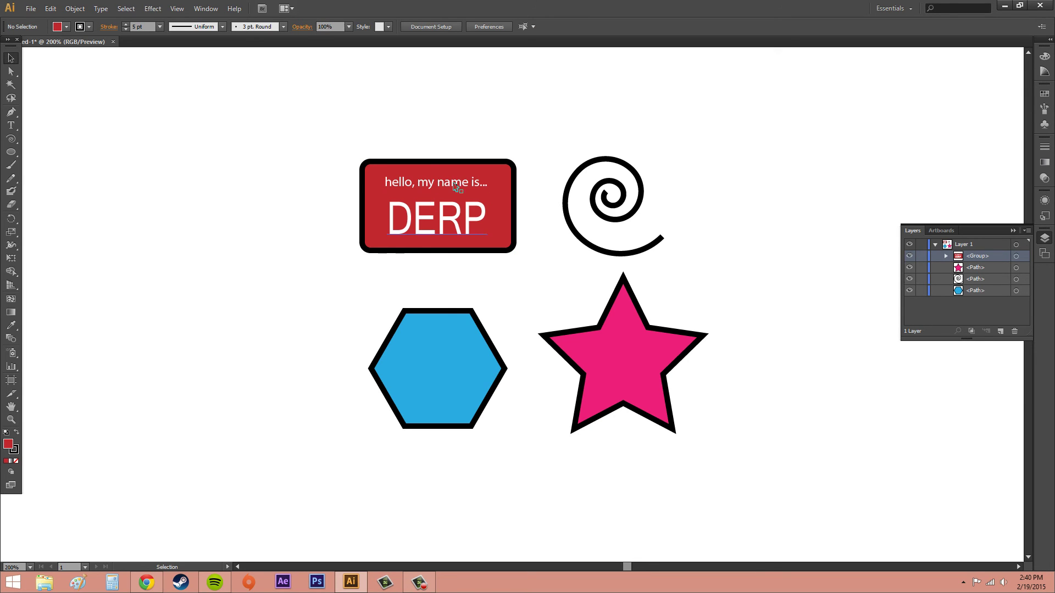